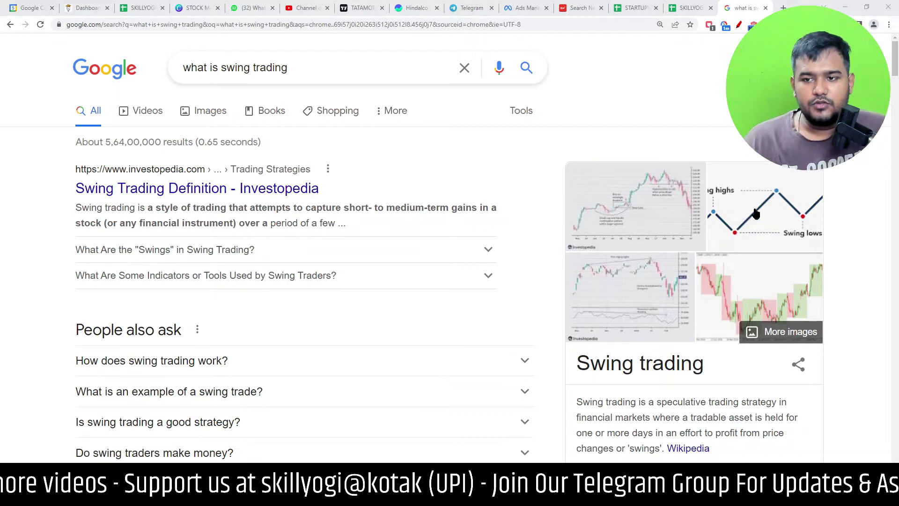
Preview the swing highs/lows and Swing Trading Definition images, then return to the TATAMOTORS chart tab
left_click(583, 252)
left_click(554, 238)
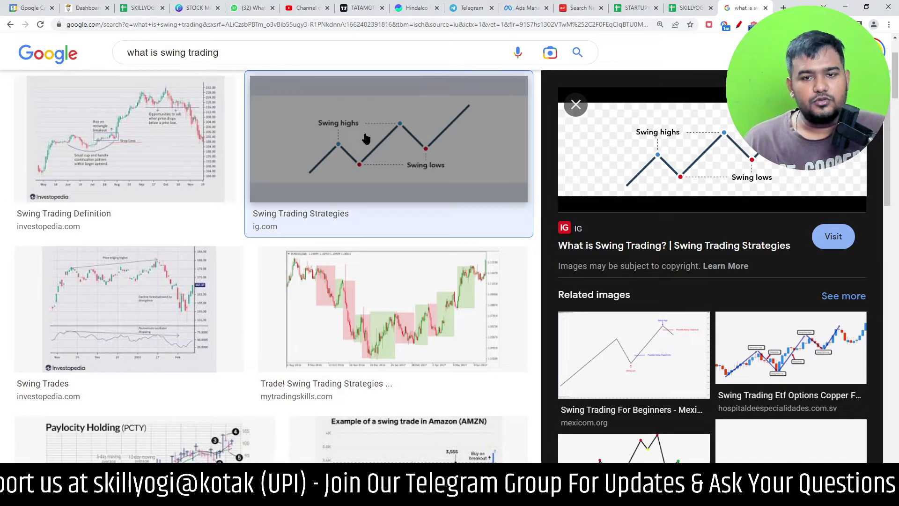
left_click(114, 214)
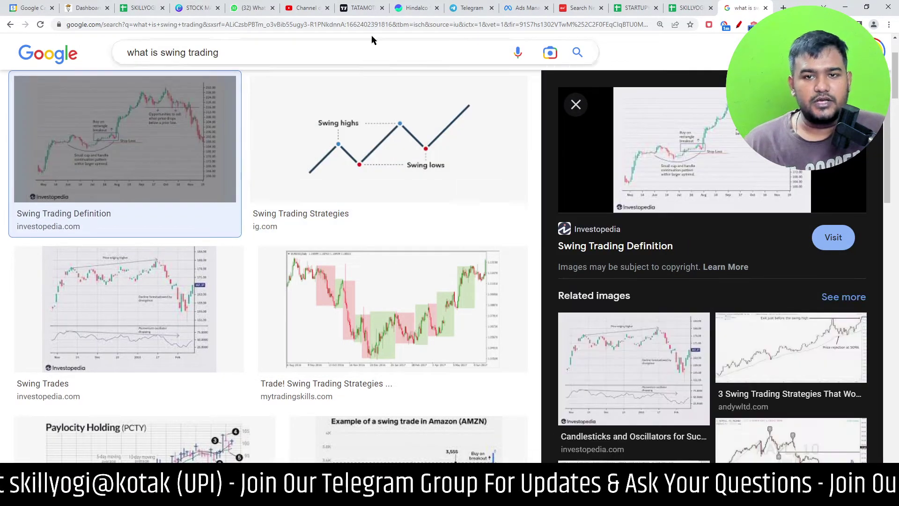
left_click(356, 12)
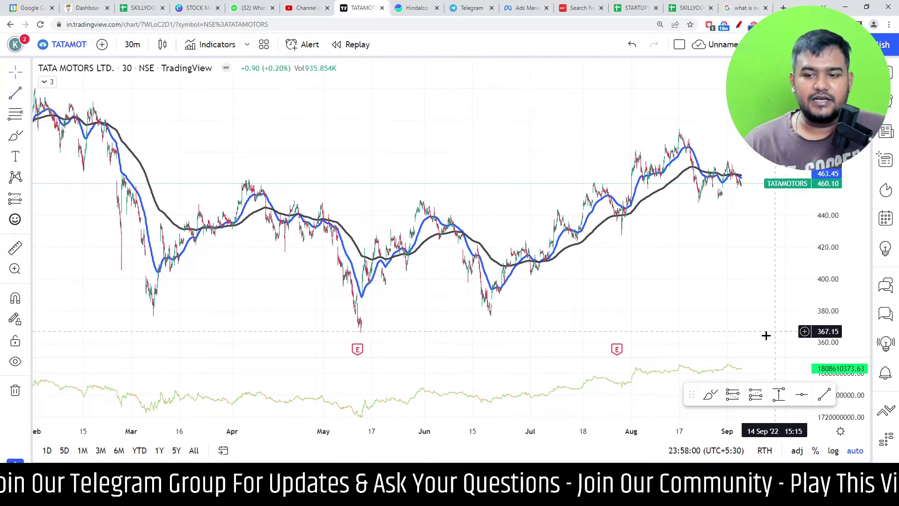
left_click(710, 394)
left_click_drag(146, 141, 595, 141)
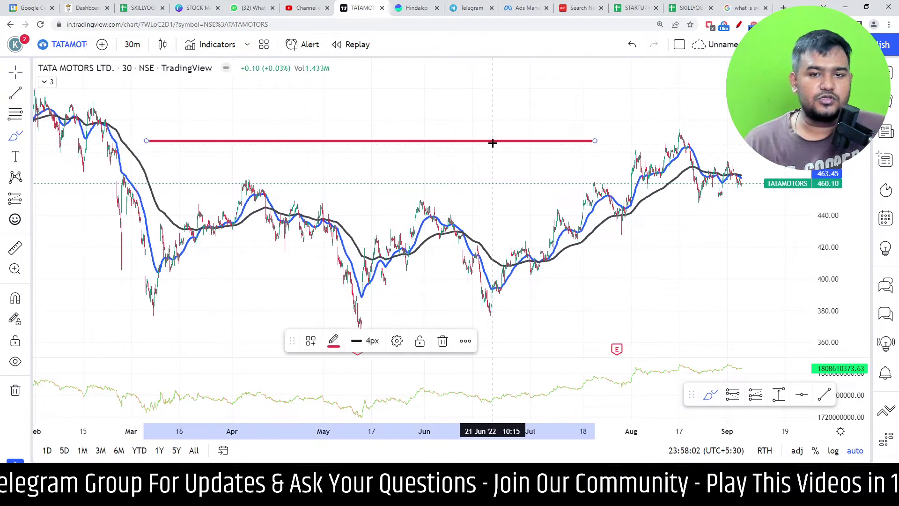
left_click(443, 340)
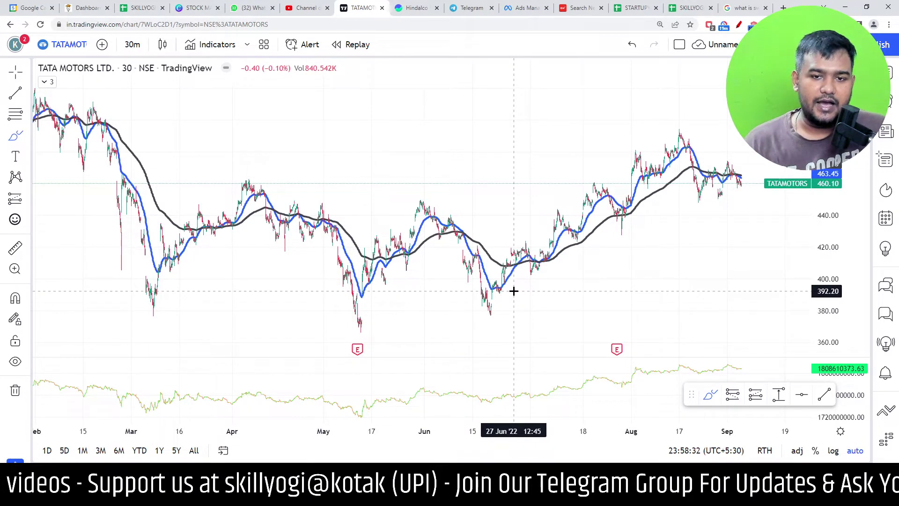
scroll(336, 247, "up", 5)
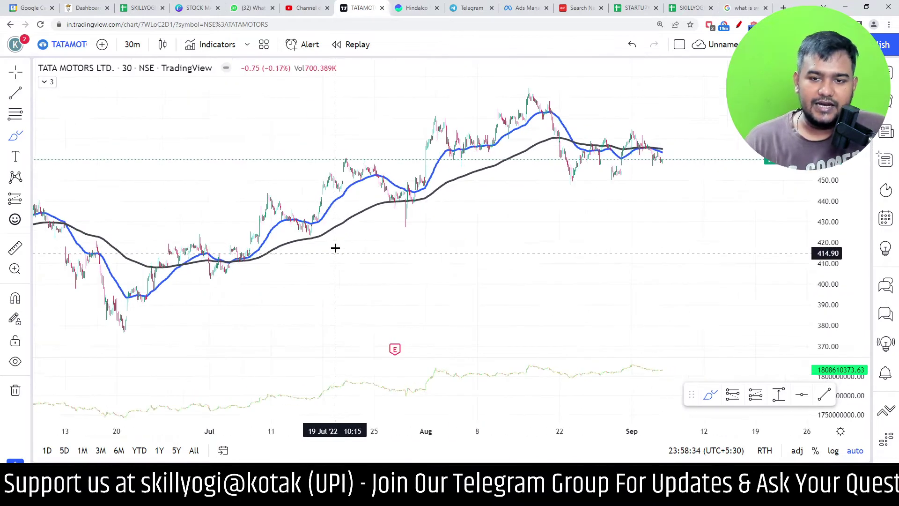
left_click_drag(335, 228, 530, 245)
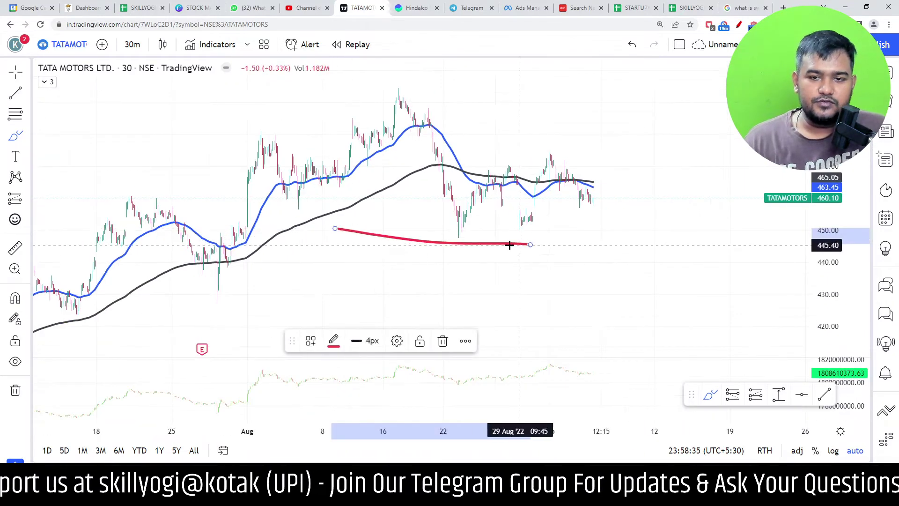
left_click(443, 340)
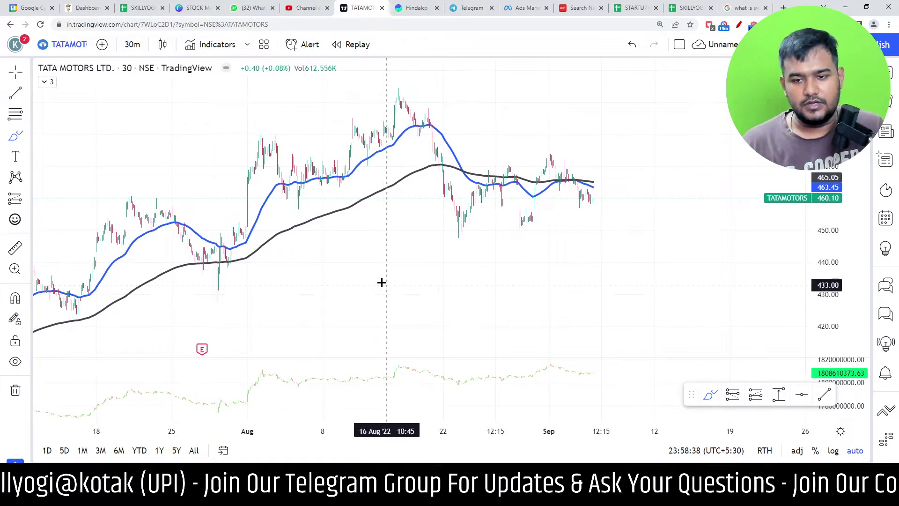
left_click_drag(386, 267, 464, 283)
scroll(351, 222, "up", 3)
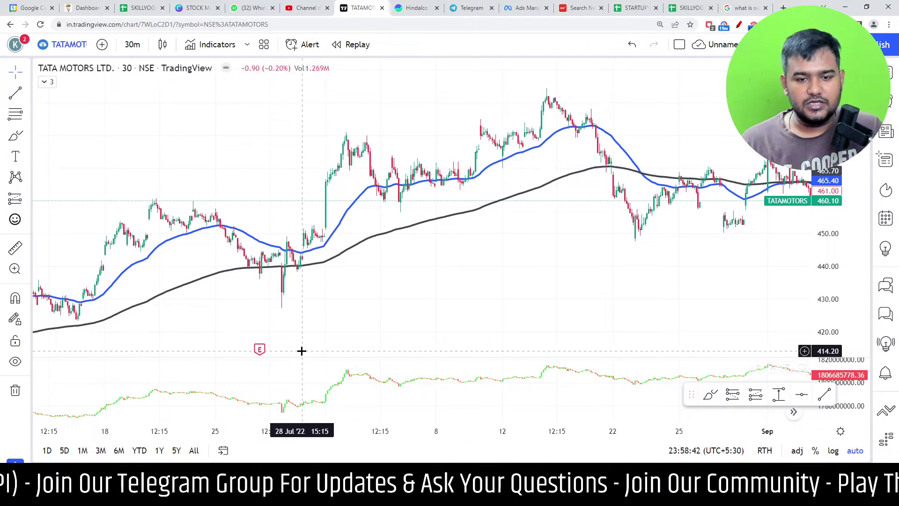
scroll(301, 350, "down", 5)
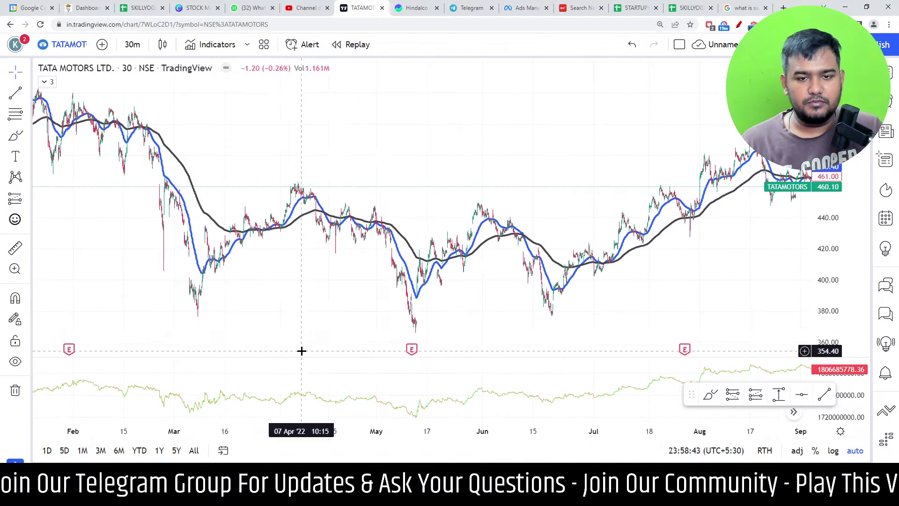
Switch the Tata Motors chart from 30-minute to the 1-day interval
left_click(134, 47)
left_click(149, 410)
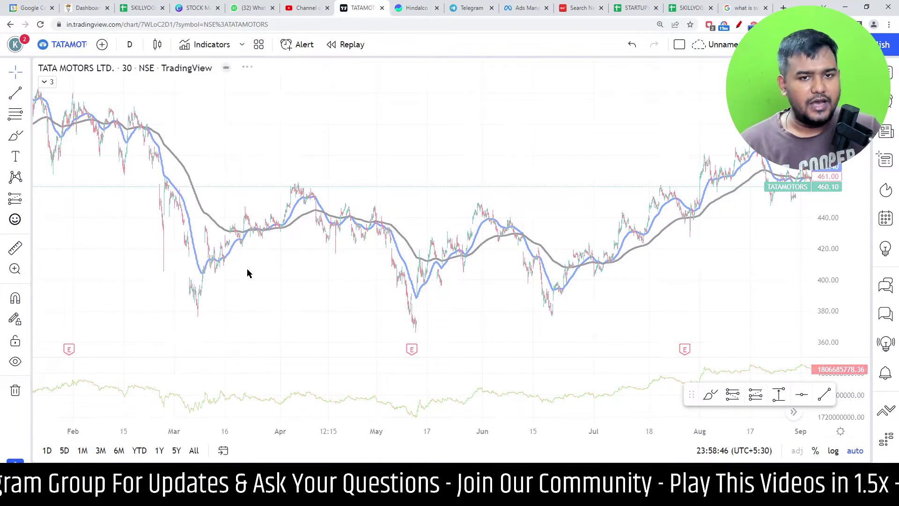
scroll(694, 254, "up", 6)
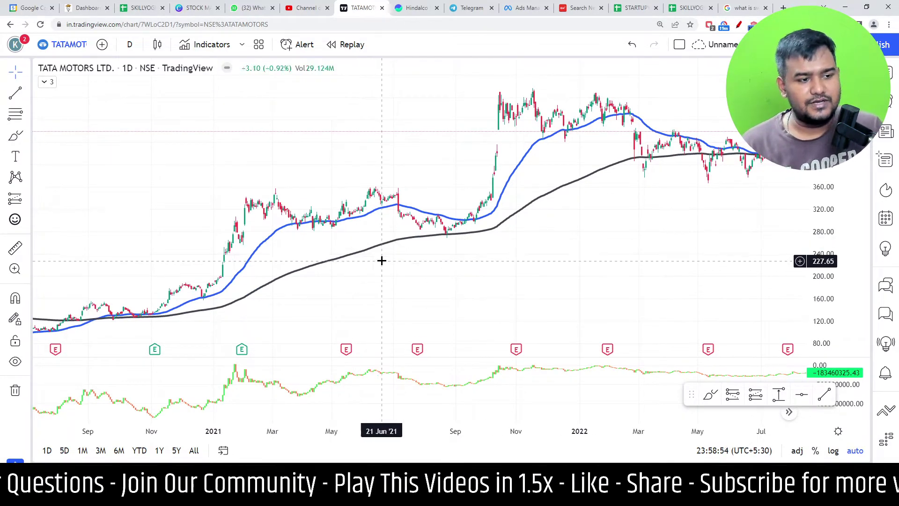
scroll(355, 258, "down", 2)
scroll(351, 258, "up", 4)
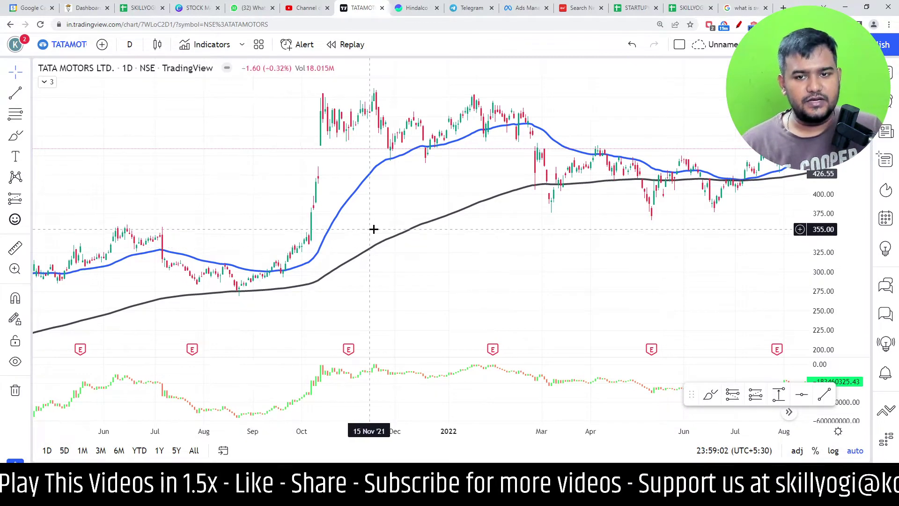
scroll(374, 230, "down", 1)
scroll(429, 213, "up", 2)
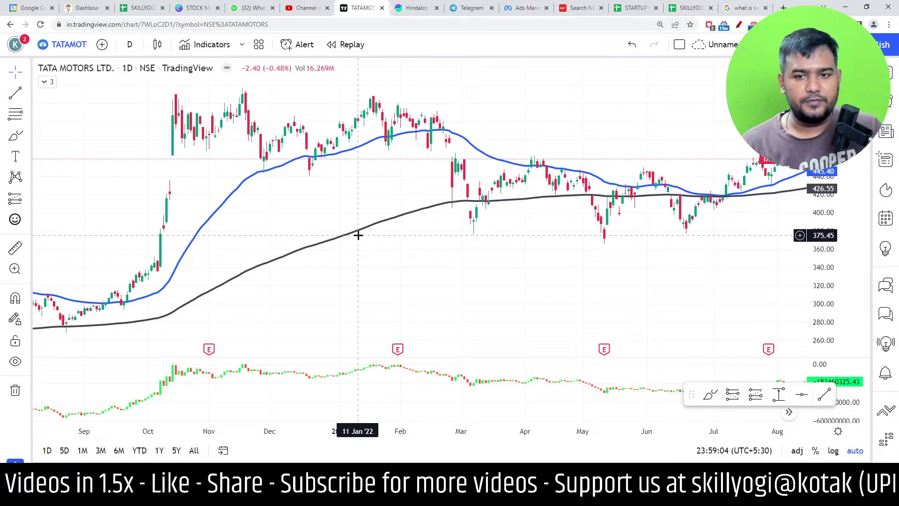
scroll(358, 235, "down", 2)
Pan the daily chart to frame roughly Jun 2021–Aug 2022 and expand the indicator legend
left_click_drag(240, 239, 236, 215)
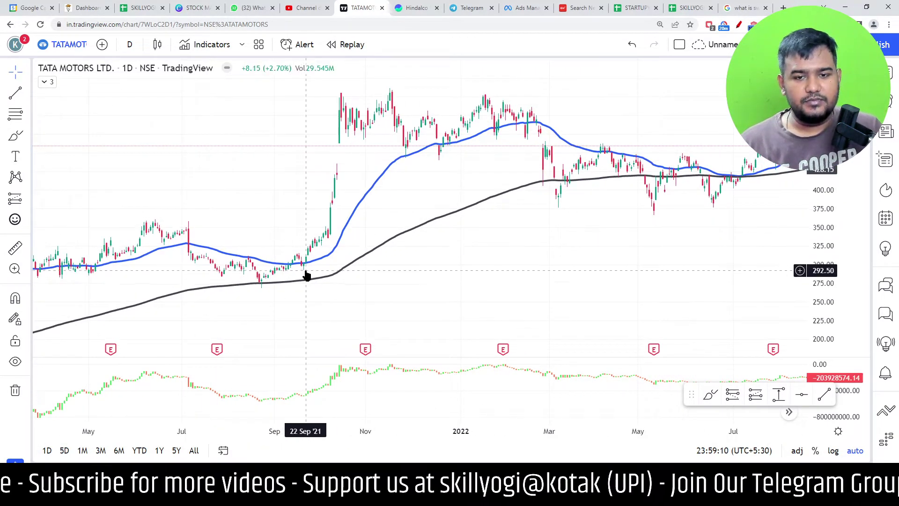
scroll(247, 271, "up", 3)
scroll(234, 279, "down", 3)
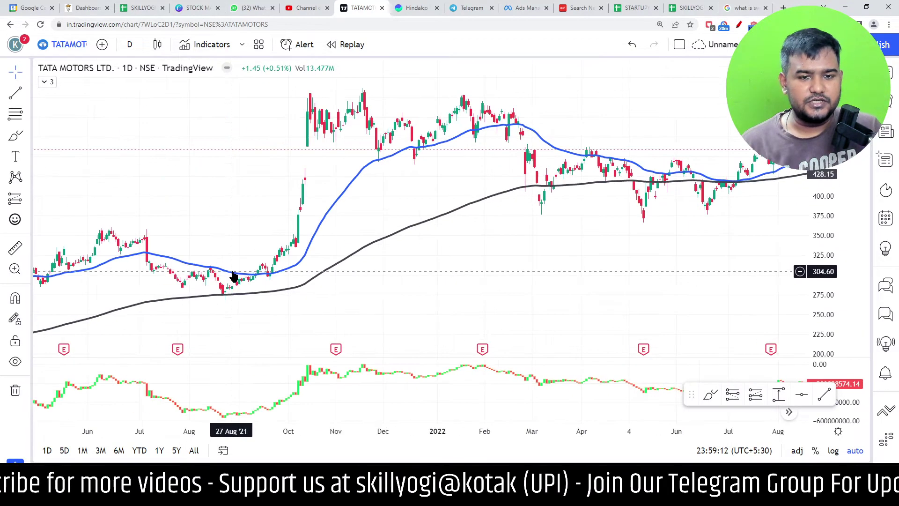
left_click(47, 82)
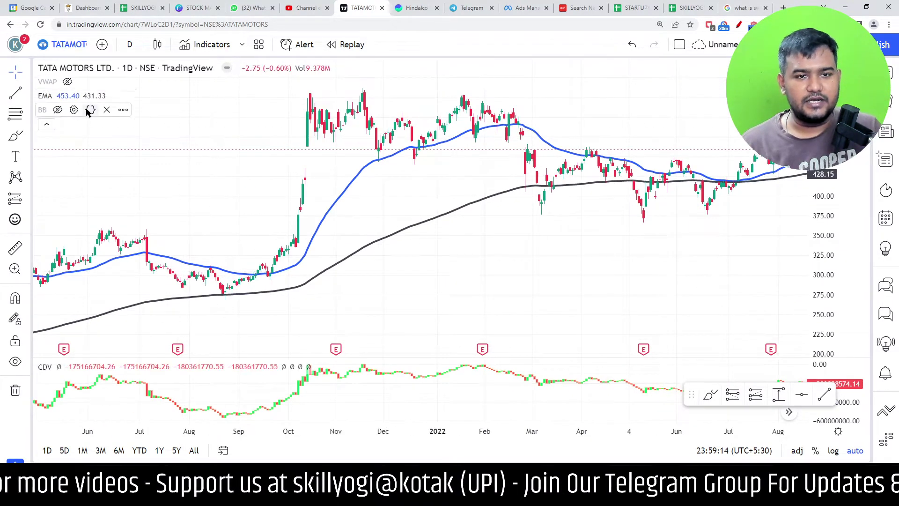
Hide the EMA and CDV indicators and change the chart style from candlesticks to Line
left_click(64, 95)
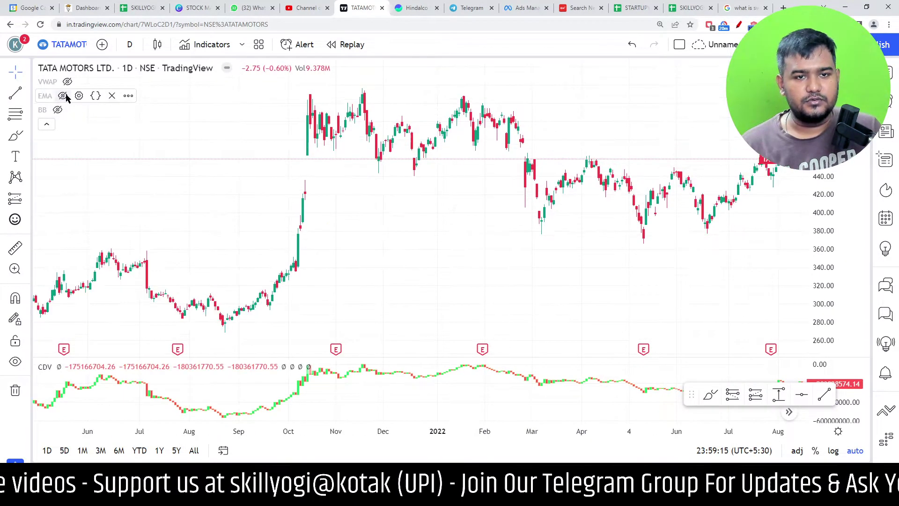
left_click(62, 366)
scroll(281, 220, "up", 1)
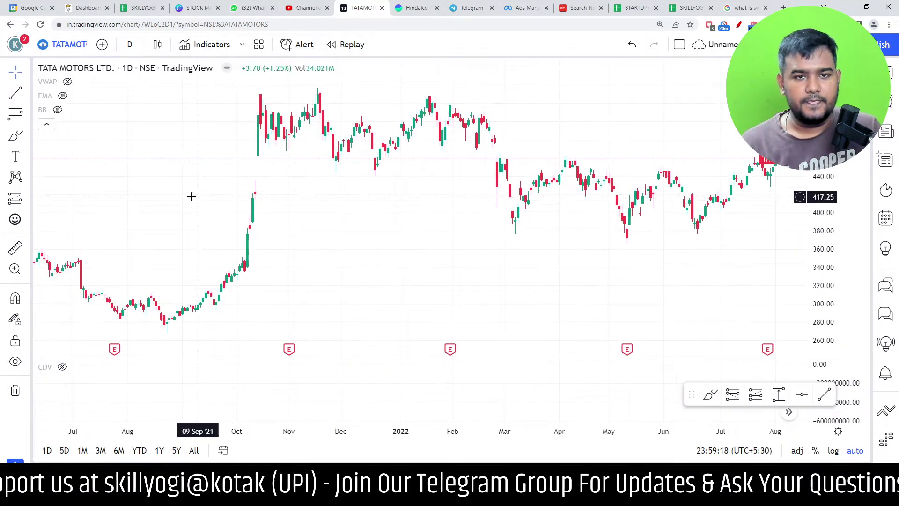
scroll(204, 240, "right", 2)
scroll(214, 257, "left", 3)
scroll(211, 208, "right", 2)
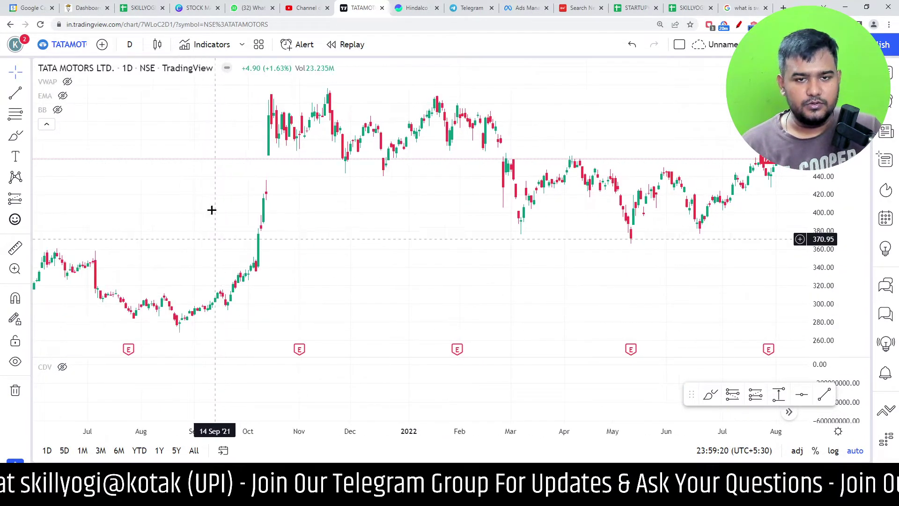
left_click(157, 44)
left_click(192, 163)
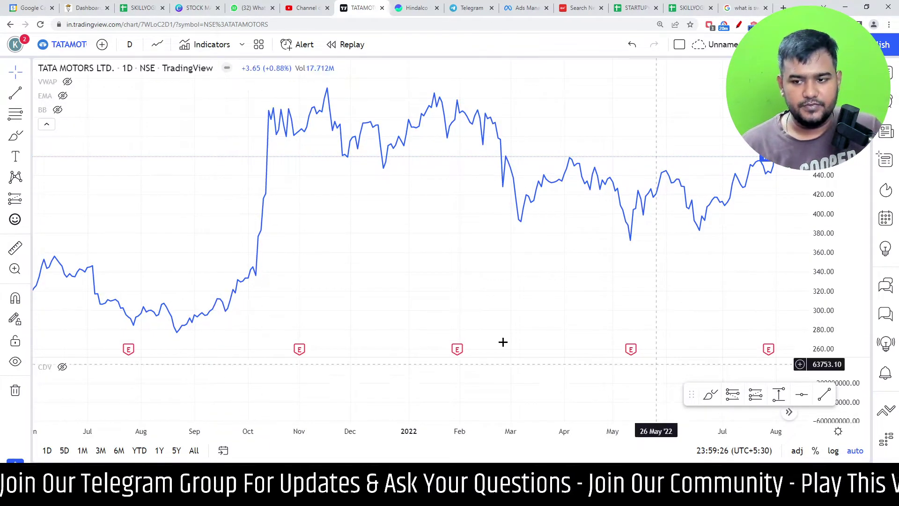
With the brush, circle the September low, November high and early-October low in red
left_click(711, 394)
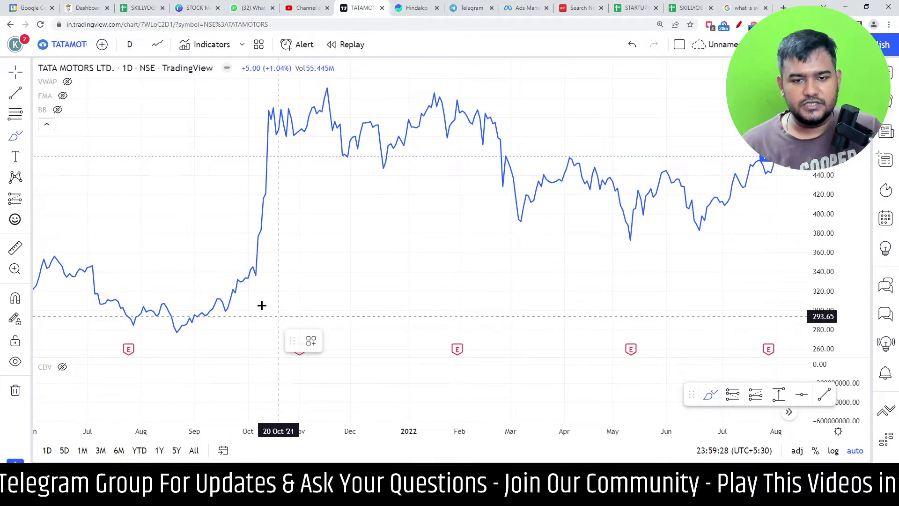
mouse_move(221, 297)
left_mouse_down()
mouse_move(213, 303)
mouse_move(225, 299)
left_mouse_up()
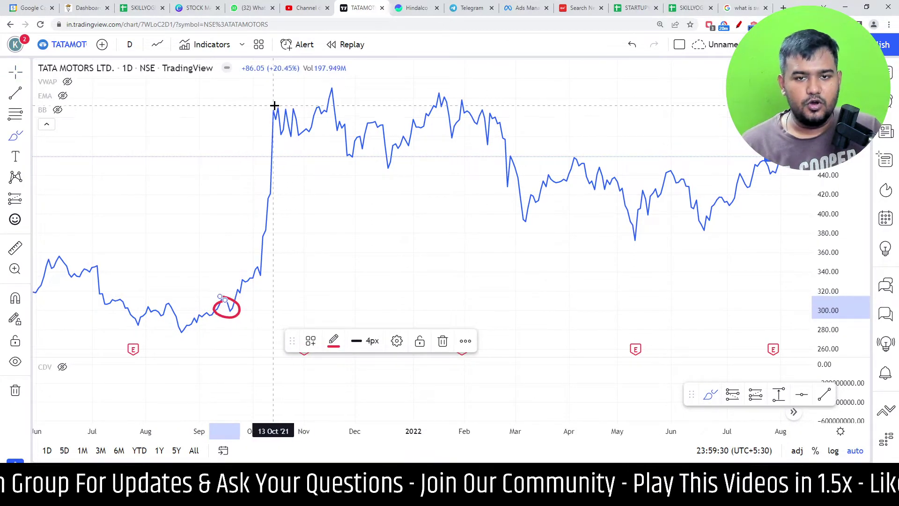
mouse_move(327, 83)
left_mouse_down()
mouse_move(340, 108)
mouse_move(323, 82)
left_mouse_up()
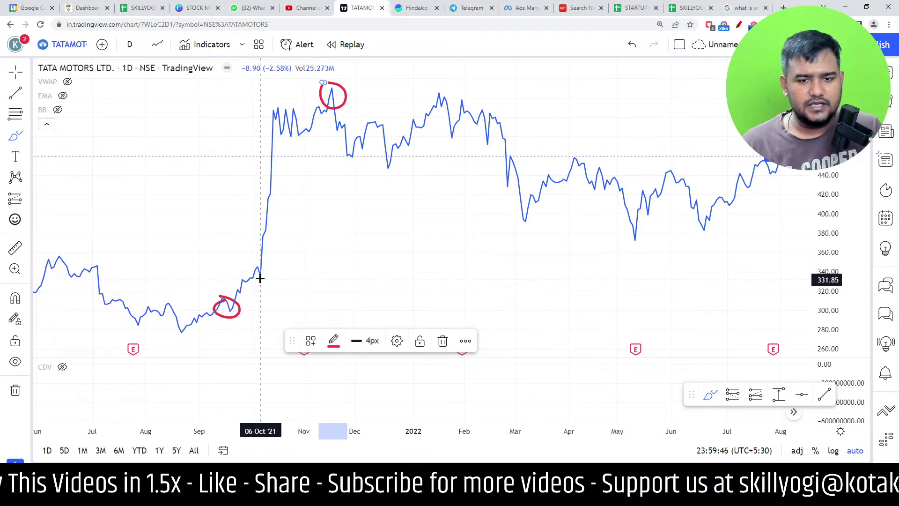
left_click_drag(262, 276, 260, 269)
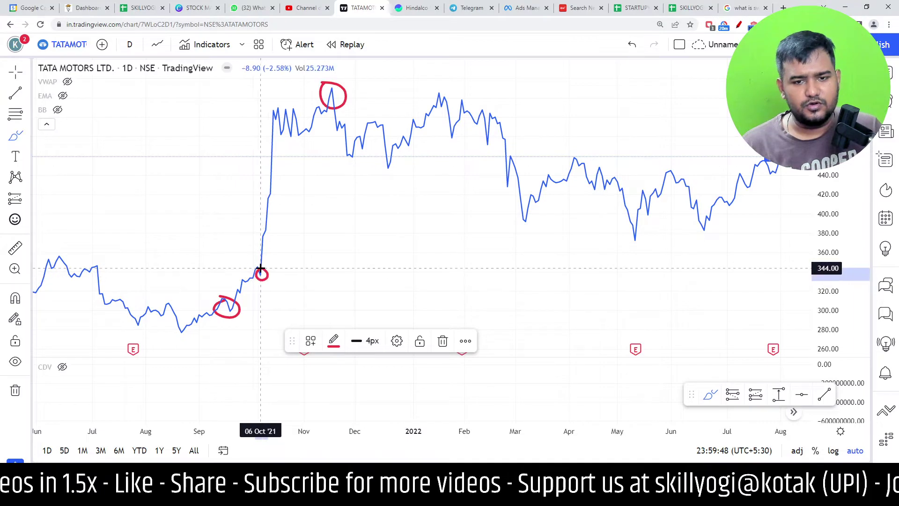
Draw a red line beneath the March 2022 lows and exit freehand drawing
scroll(213, 316, "up", 3)
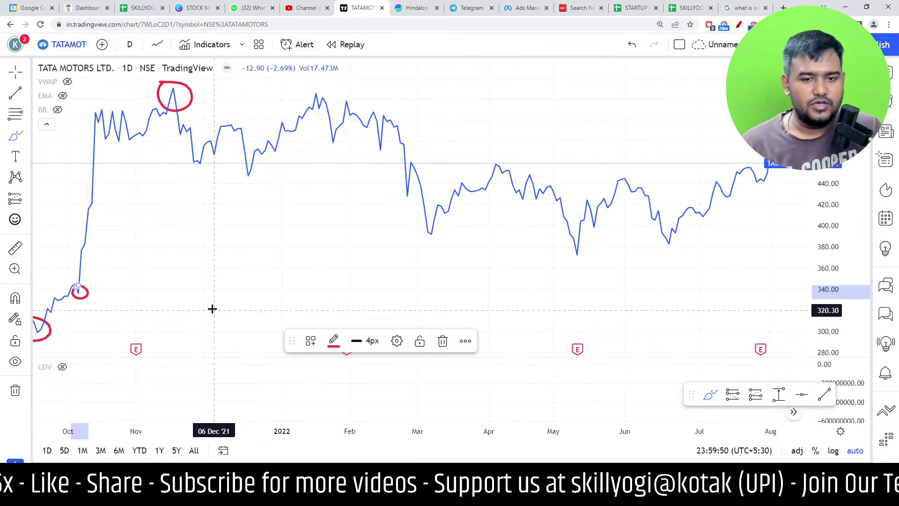
left_click_drag(150, 304, 382, 276)
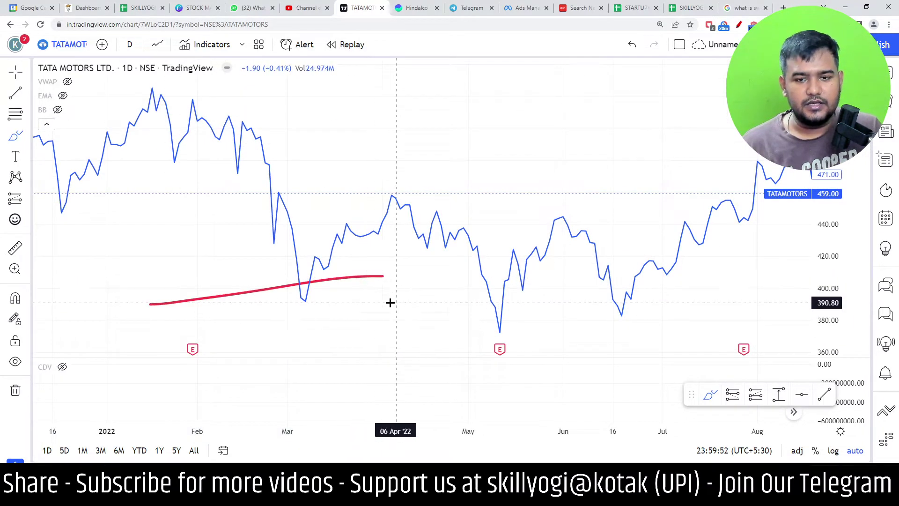
key("Escape")
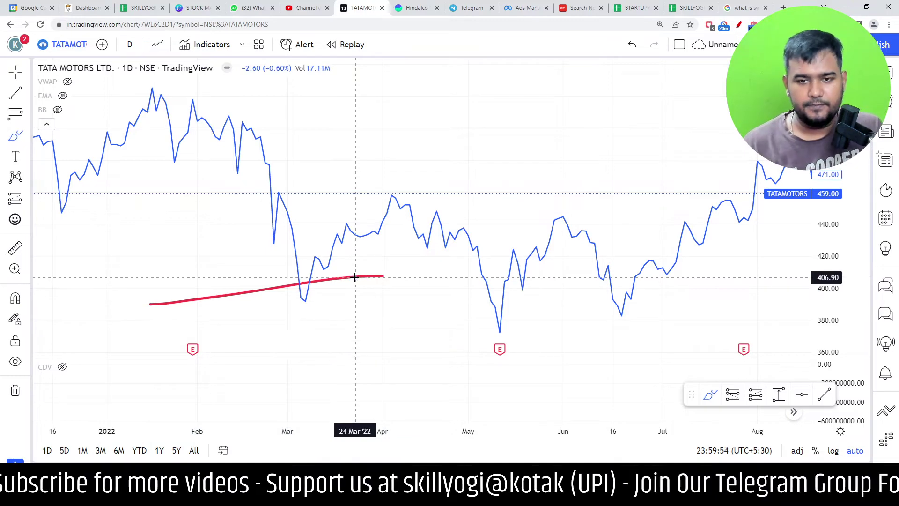
key("Escape")
scroll(283, 304, "left", 15)
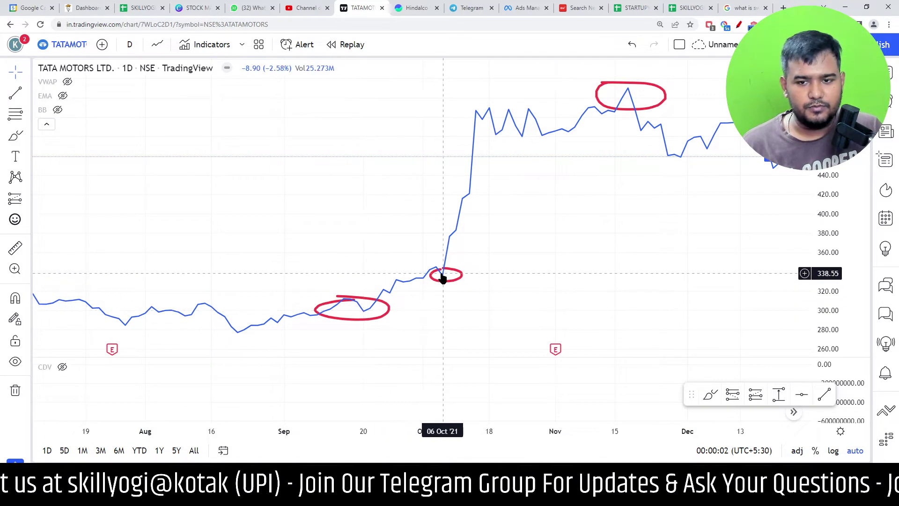
Measure a price range from the Sep 20 low to the early-October swing (40.00, 13.38%)
left_click(778, 394)
left_click(363, 310)
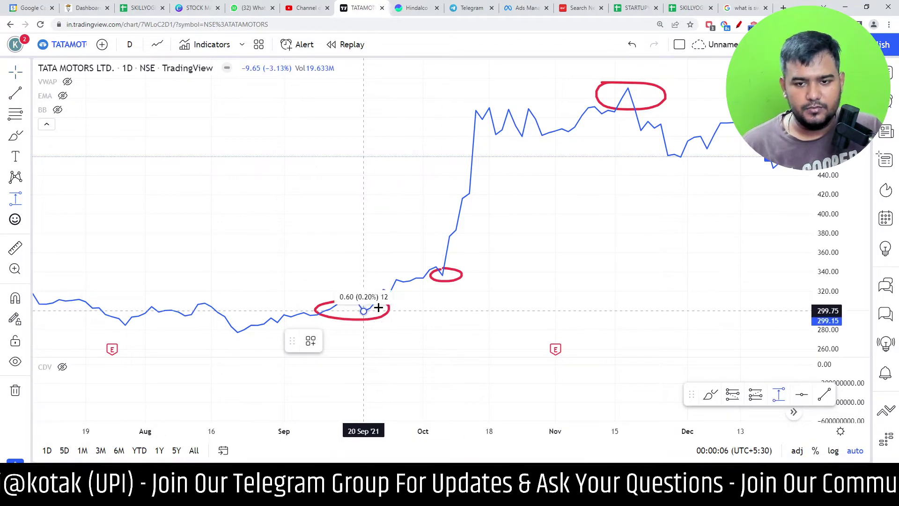
left_click(443, 272)
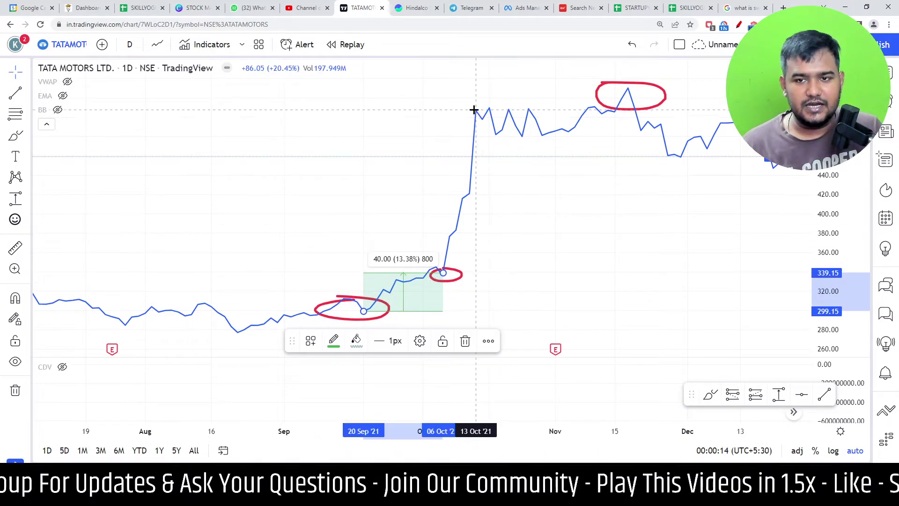
Pan the chart forward to show December 2021 through May 2022
mouse_move(473, 111)
left_mouse_down()
mouse_move(381, 181)
mouse_move(243, 212)
left_mouse_up()
mouse_move(814, 223)
left_mouse_down()
mouse_move(435, 223)
mouse_move(422, 111)
left_mouse_up()
left_click(710, 395)
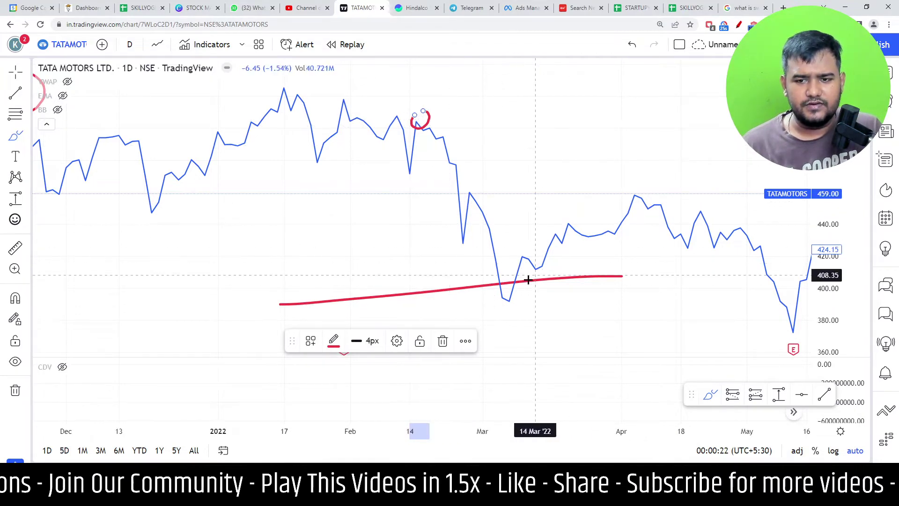
Circle the early-March 2022 low in red with the brush
left_click_drag(500, 291, 507, 290)
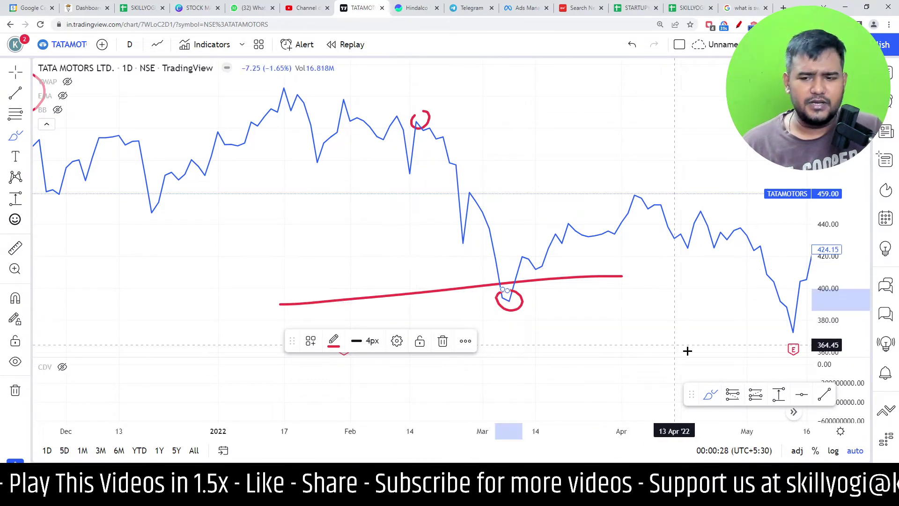
left_click(778, 394)
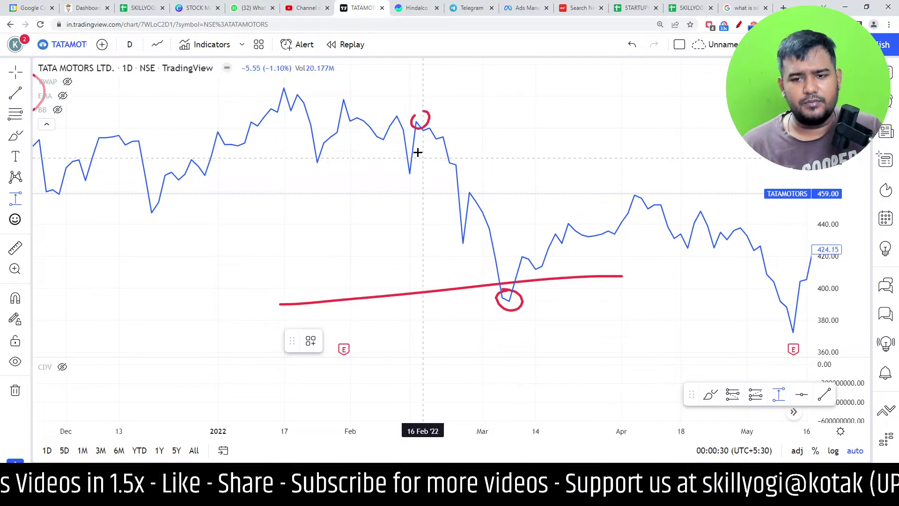
Measure the February high to March low drop (−111.20, −22.07%), then delete the red line
left_click(416, 122)
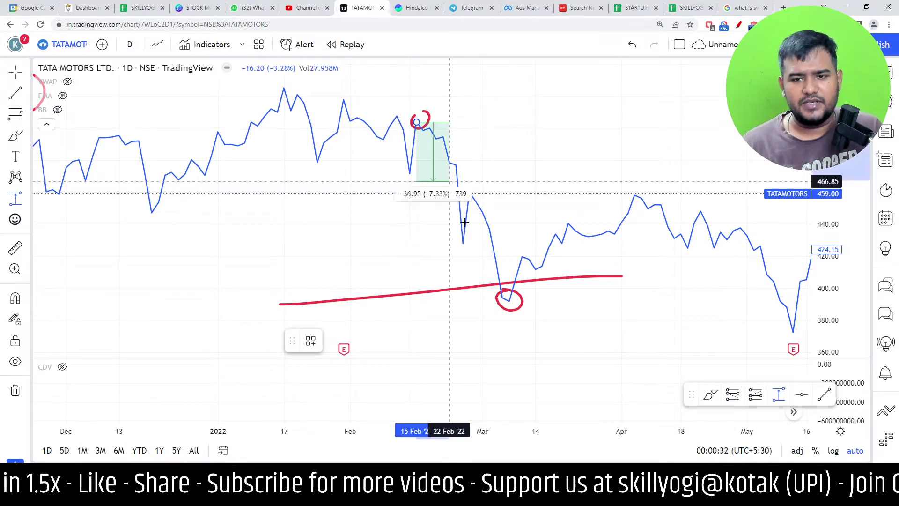
left_click(528, 299)
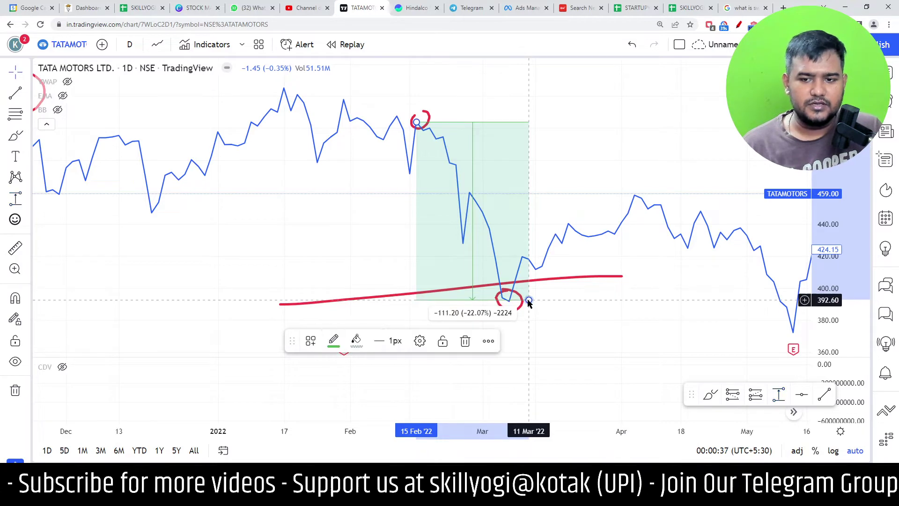
left_click(381, 298)
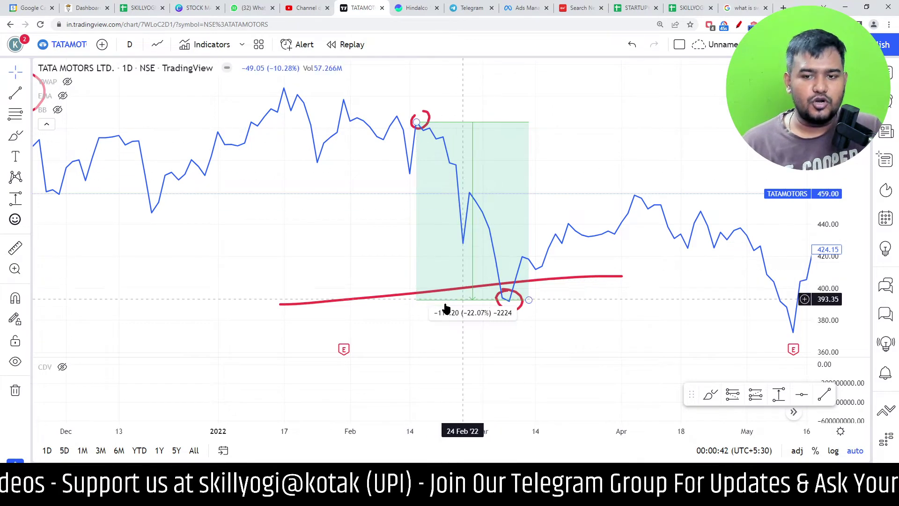
left_click(366, 298)
key("Delete")
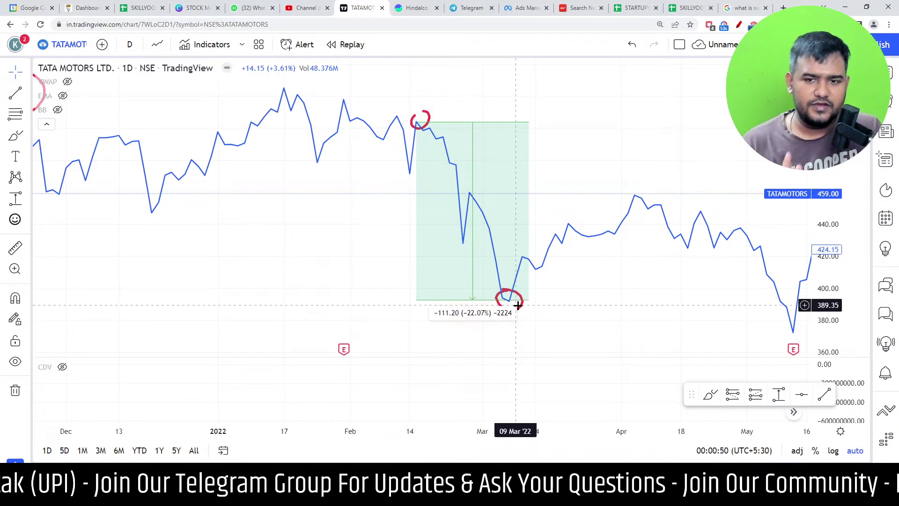
Reframe the chart on July–February and collapse the VWAP, EMA and BB legend into one toggle
scroll(518, 305, "down", 5)
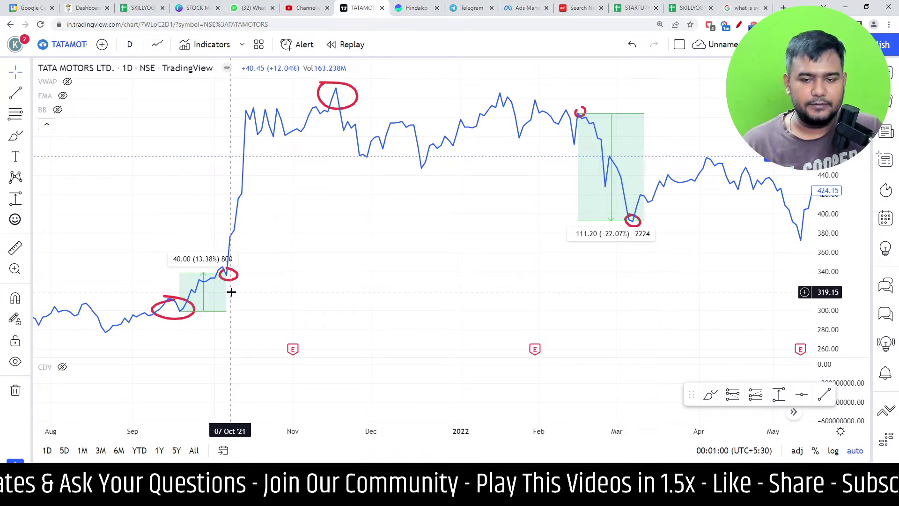
scroll(231, 291, "up", 5)
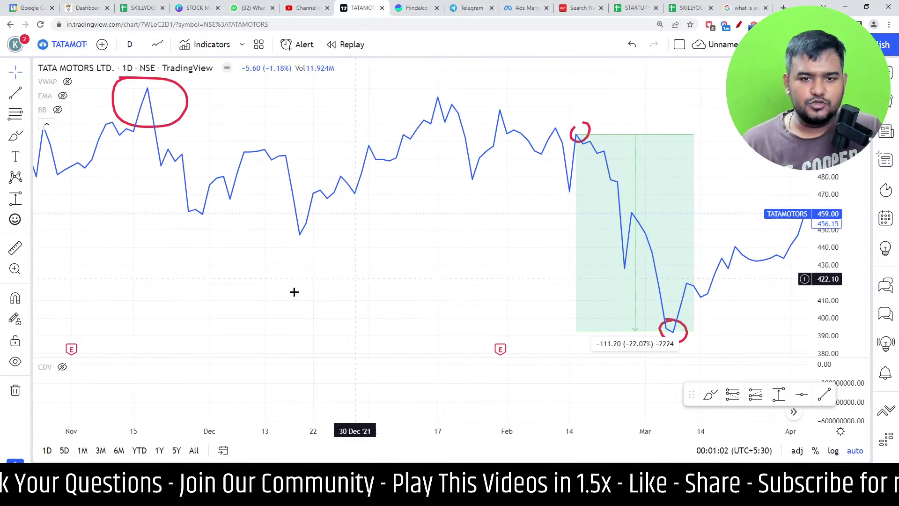
left_click_drag(294, 292, 436, 311)
scroll(241, 321, "down", 2)
scroll(314, 315, "down", 1)
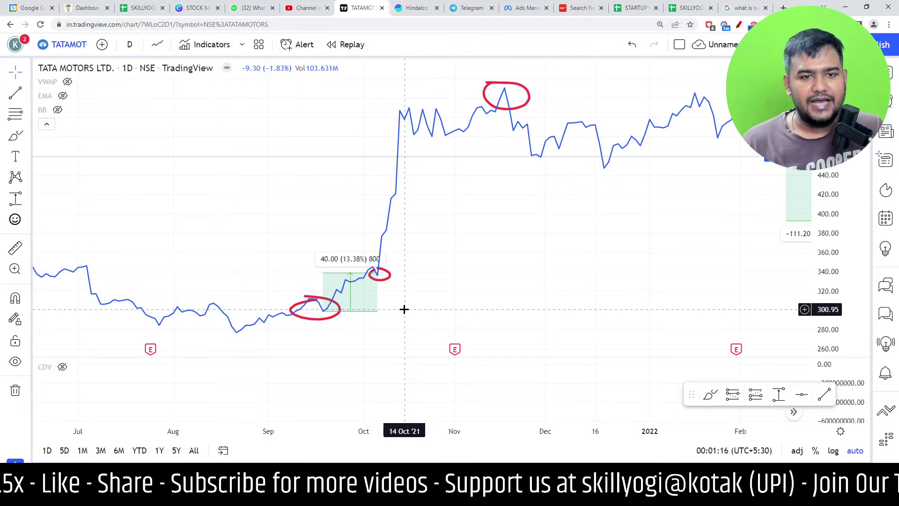
left_click(47, 125)
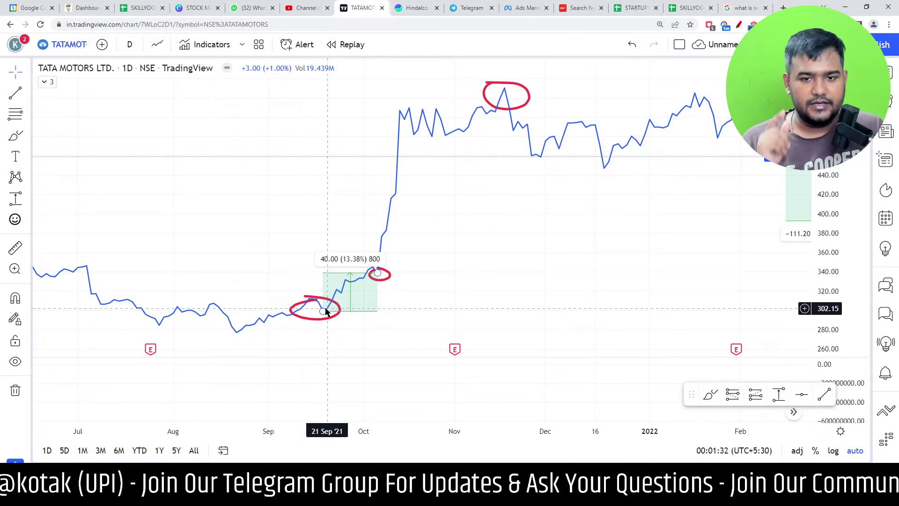
Delete the large red ellipse drawn around the November 2021 peak
scroll(401, 275, "up", 5)
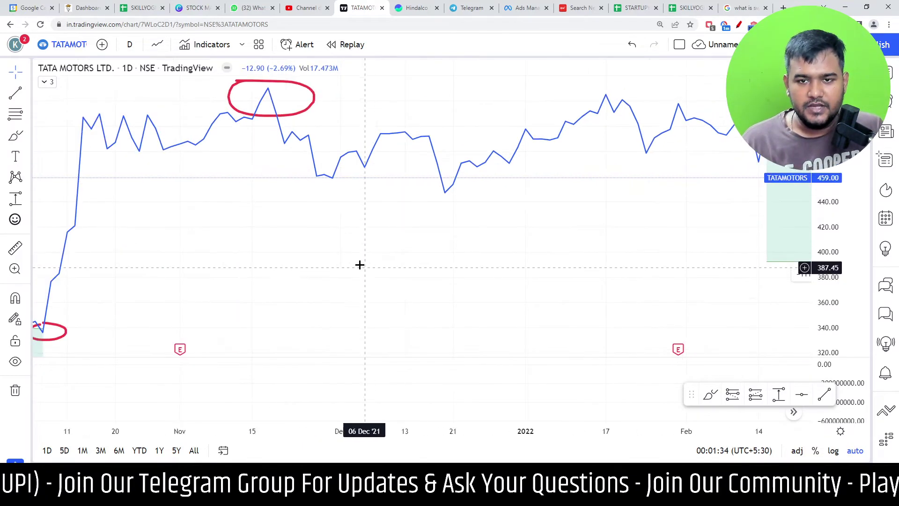
left_click(272, 118)
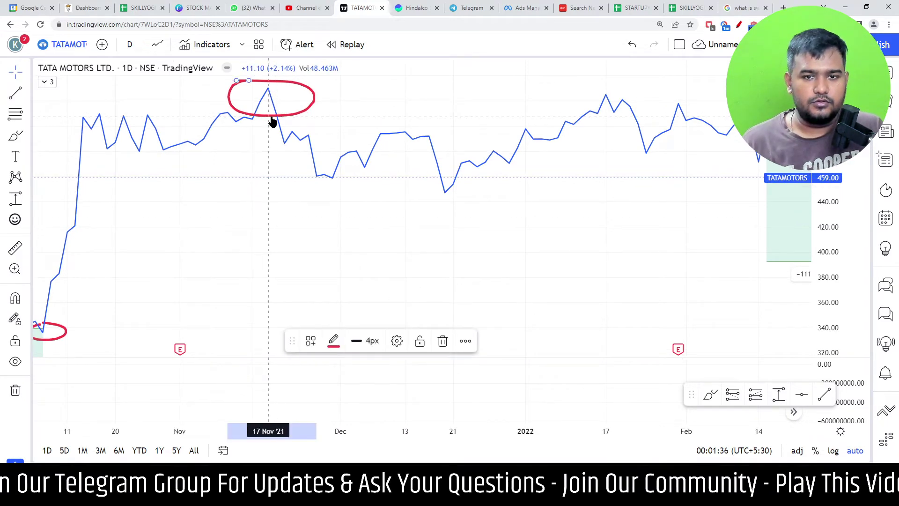
key("Delete")
scroll(344, 226, "down", 5)
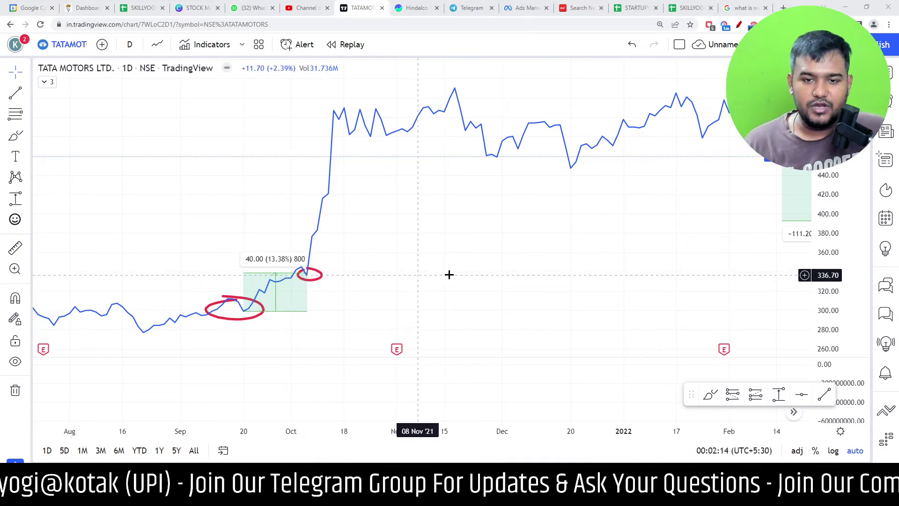
scroll(449, 274, "right", 5)
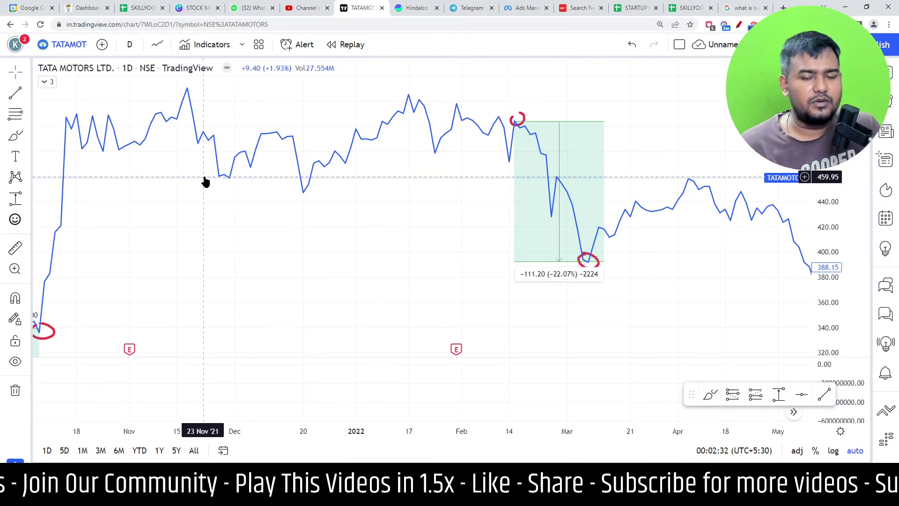
left_click_drag(215, 189, 323, 240)
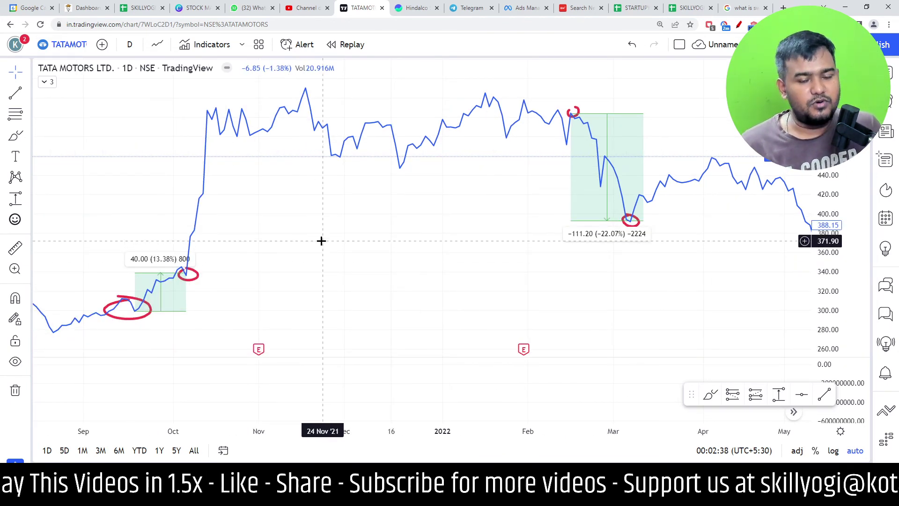
scroll(273, 251, "down", 2)
scroll(383, 226, "up", 1)
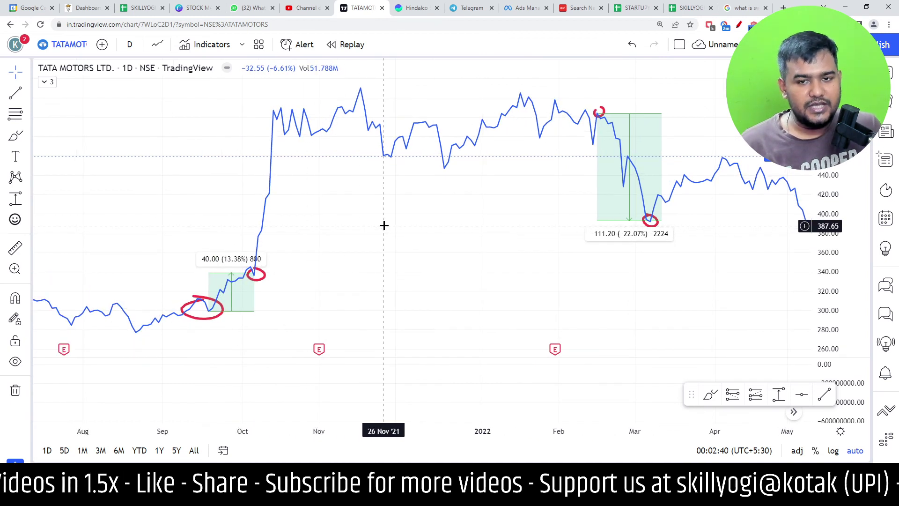